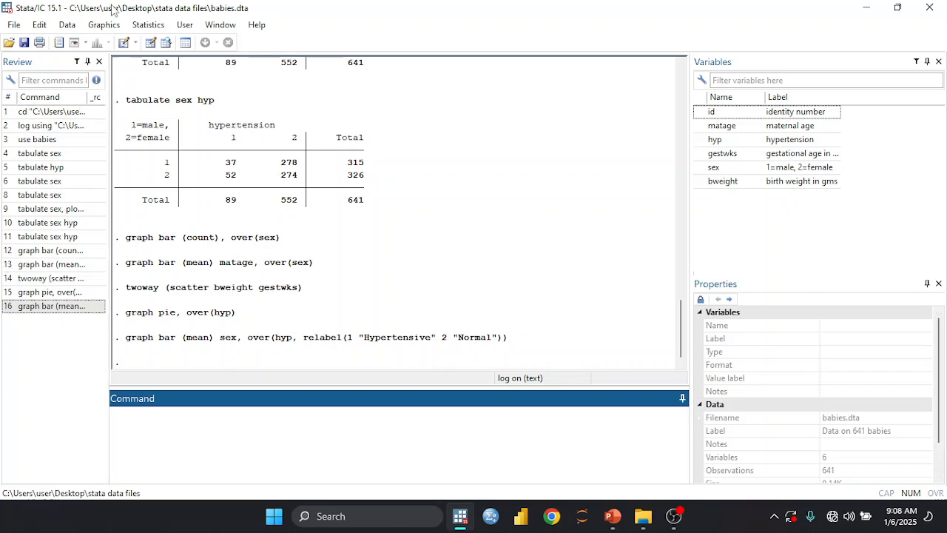
View the babies data in the data browser, close it, and plot a histogram of maternal age (matage).
{"action": "left_click", "coordinate": [173, 45]}
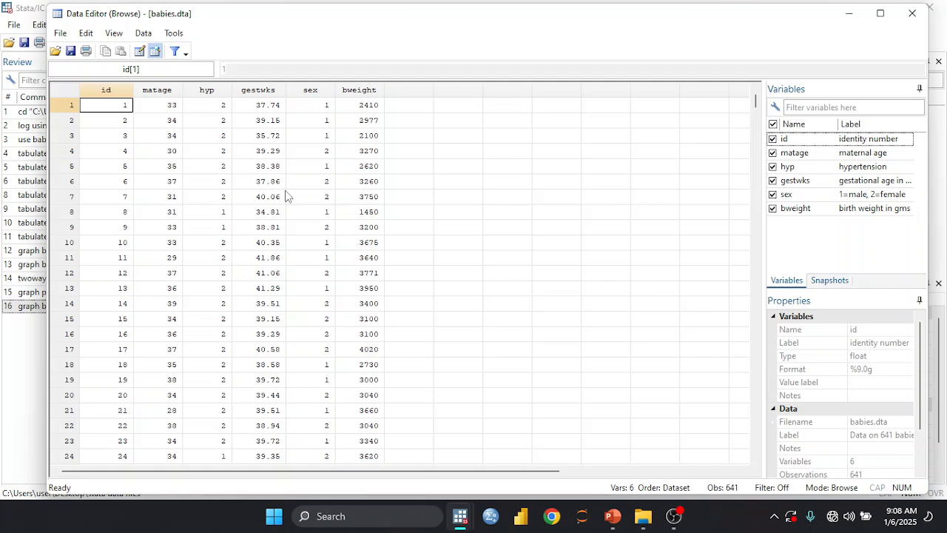
{"action": "left_click", "coordinate": [912, 14]}
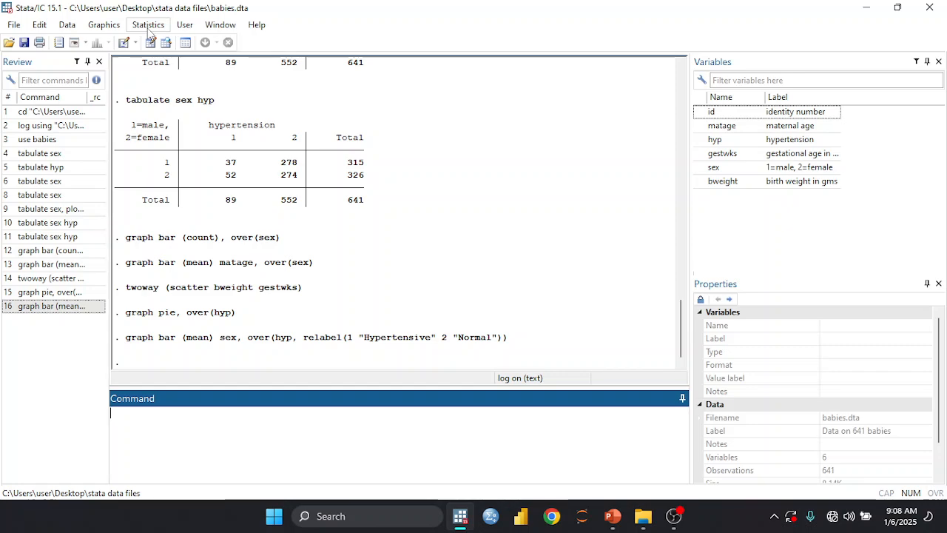
{"action": "left_click", "coordinate": [103, 25]}
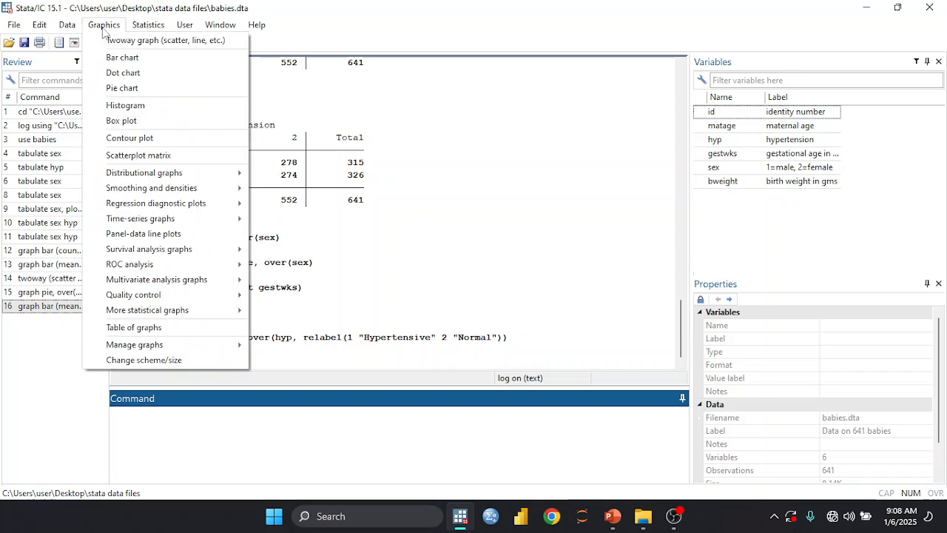
{"action": "left_click", "coordinate": [117, 104]}
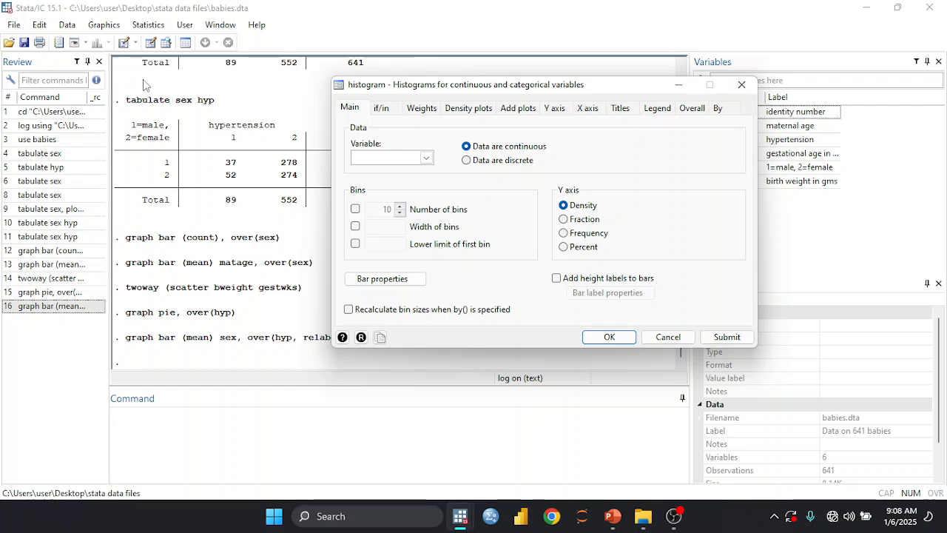
{"action": "left_click", "coordinate": [427, 158]}
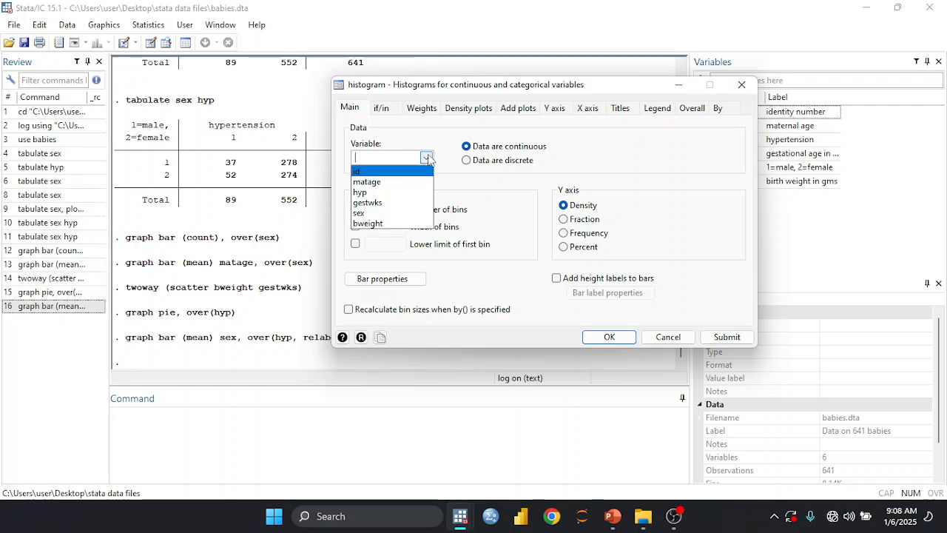
{"action": "left_click", "coordinate": [397, 182]}
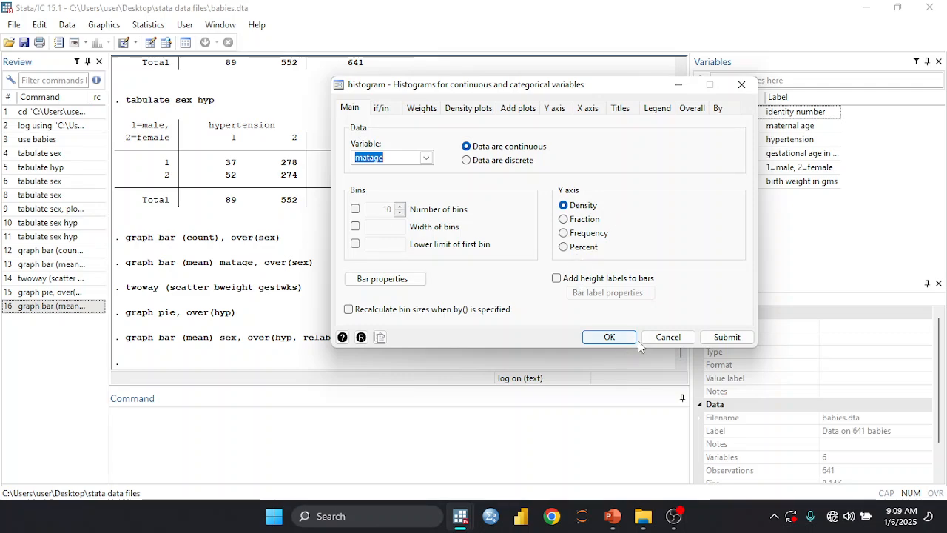
{"action": "left_click", "coordinate": [728, 341]}
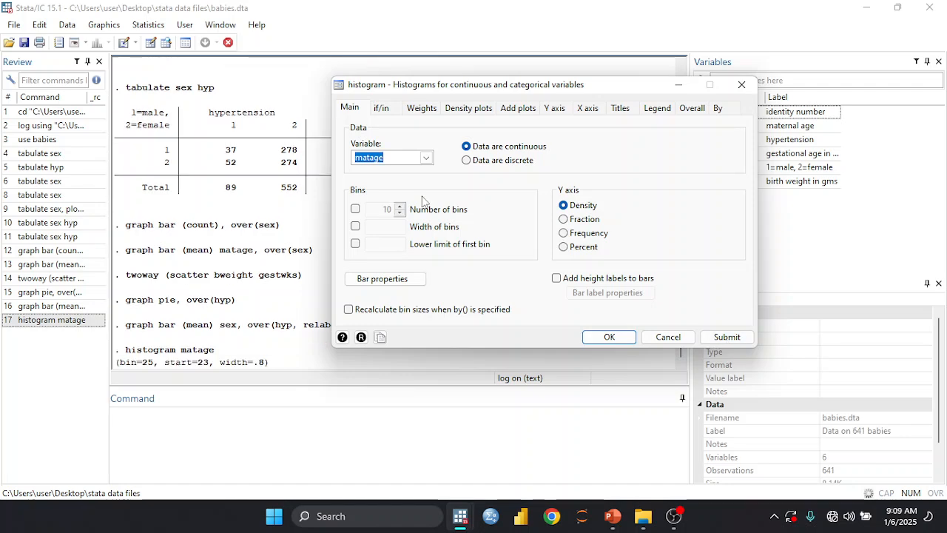
Move the histogram dialog aside, plot a histogram of gestational age (gestwks), and close the graph.
{"action": "left_click_drag", "start_coordinate": [488, 89], "coordinate": [667, 63]}
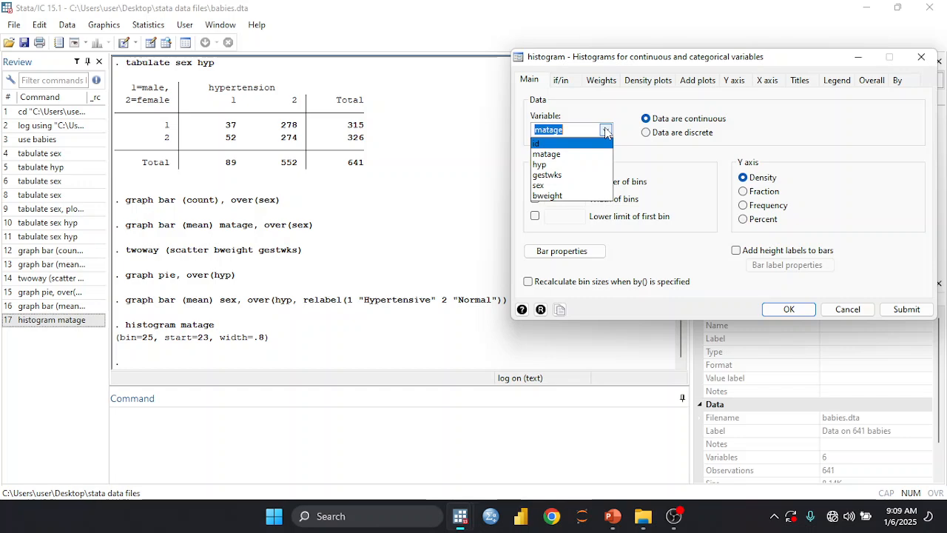
{"action": "left_click", "coordinate": [583, 175]}
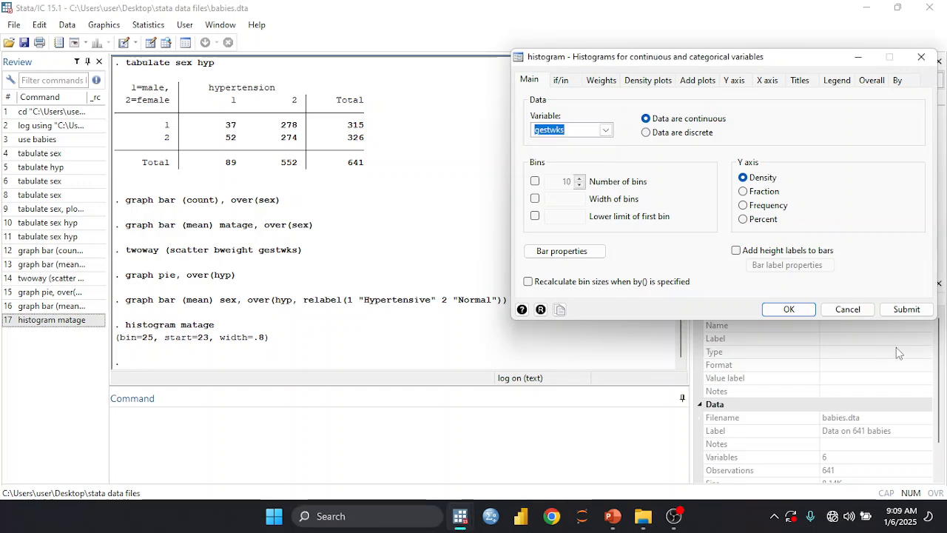
{"action": "left_click", "coordinate": [906, 310]}
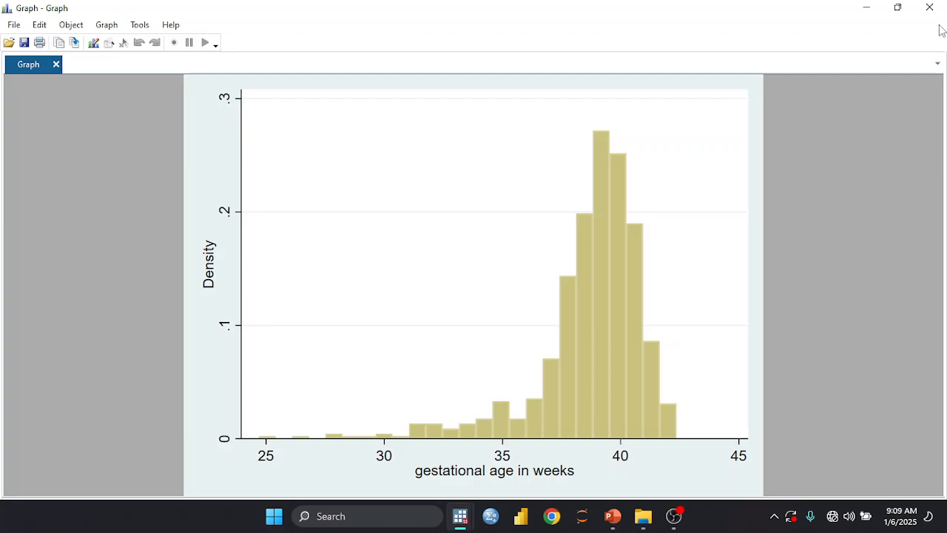
{"action": "left_click", "coordinate": [929, 7]}
Plot a histogram of birth weight (bweight) and close the histogram dialog.
{"action": "left_click", "coordinate": [605, 130]}
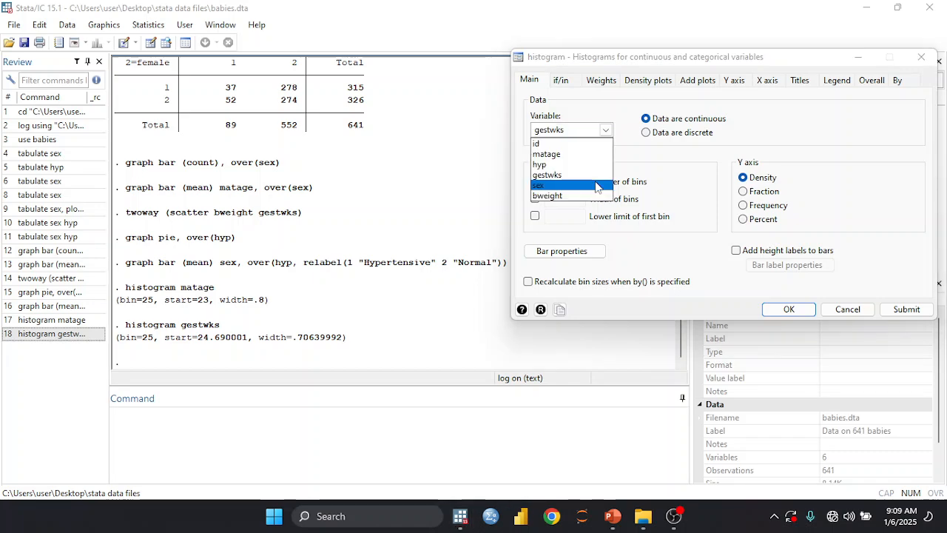
{"action": "left_click", "coordinate": [584, 195]}
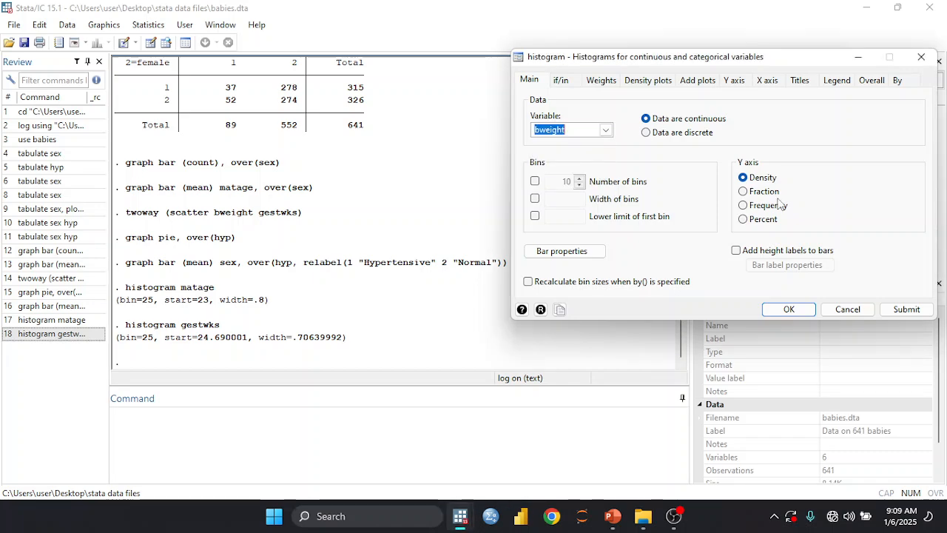
{"action": "left_click", "coordinate": [906, 309]}
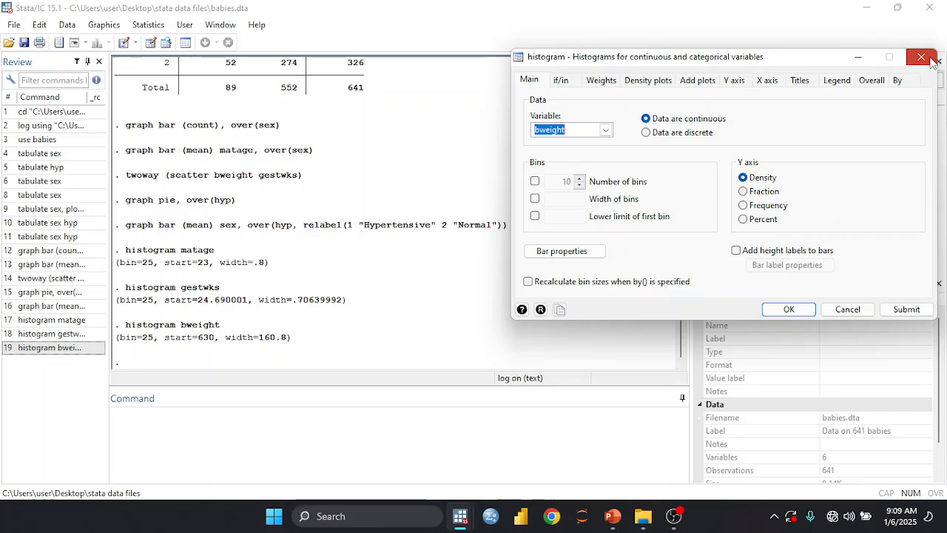
{"action": "left_click", "coordinate": [931, 62]}
Estimate the means of matage, gestwks and bweight together with the Means estimation dialog.
{"action": "type", "text": "me"}
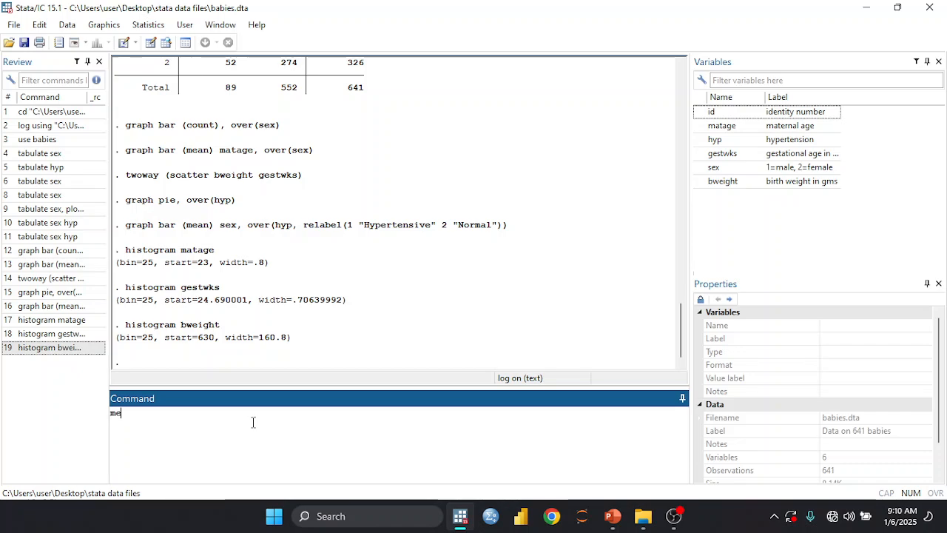
{"action": "type", "text": "an"}
{"action": "left_click", "coordinate": [148, 24]}
{"action": "mouse_move", "coordinate": [269, 41]}
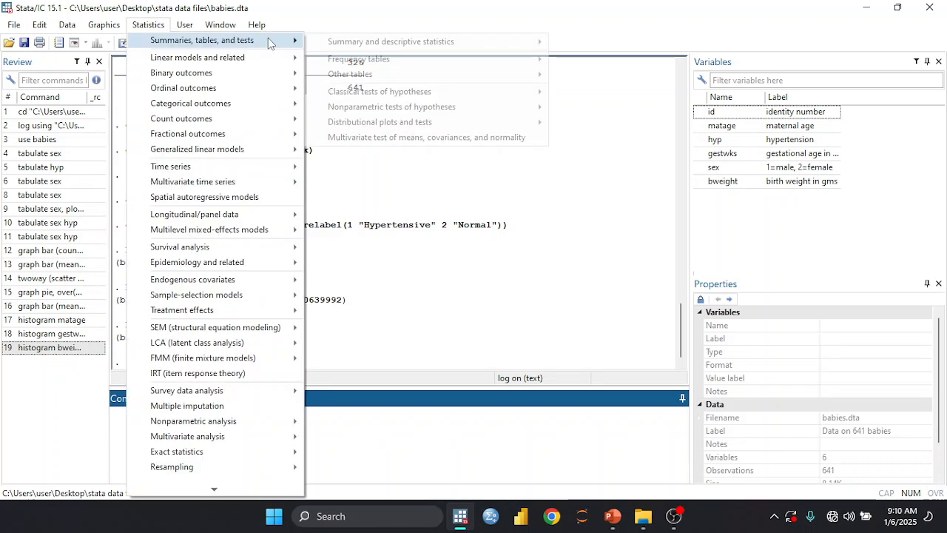
{"action": "mouse_move", "coordinate": [396, 43]}
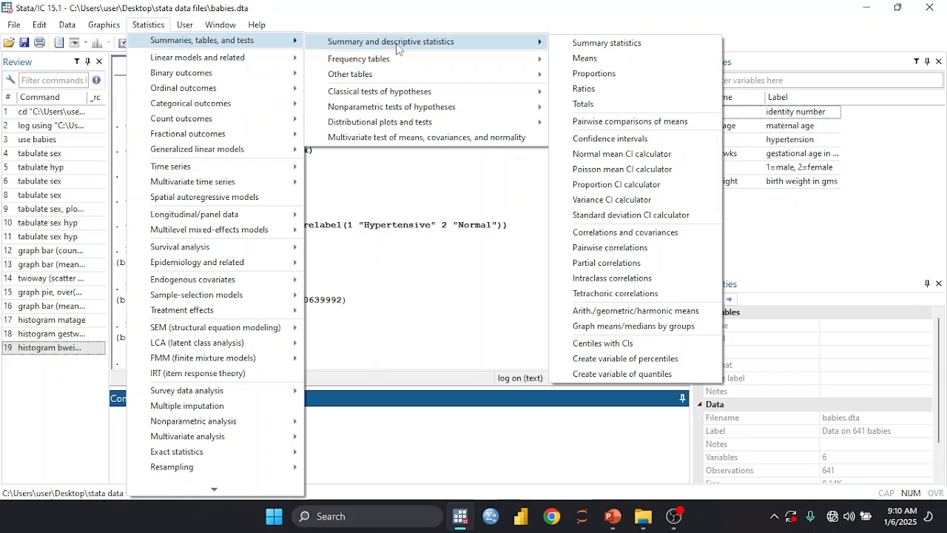
{"action": "left_click", "coordinate": [585, 58]}
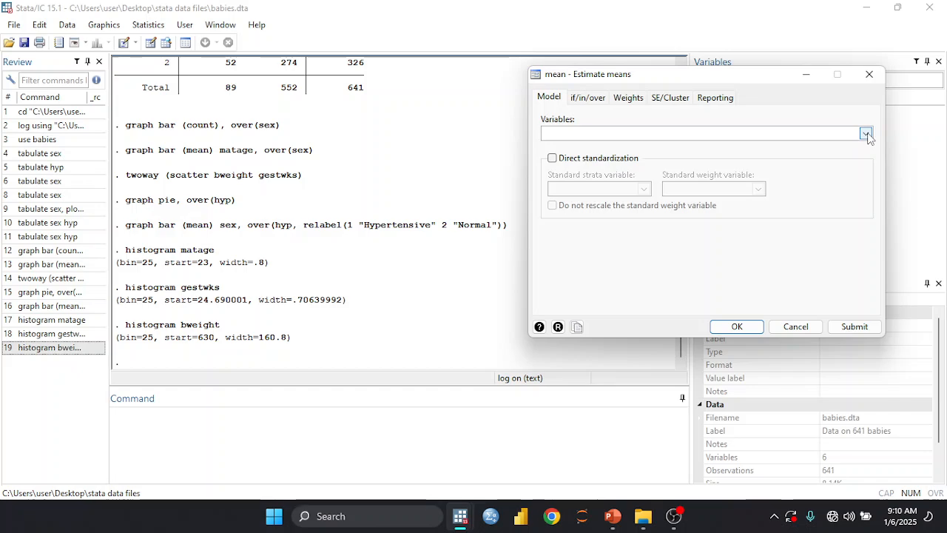
{"action": "left_click", "coordinate": [865, 134]}
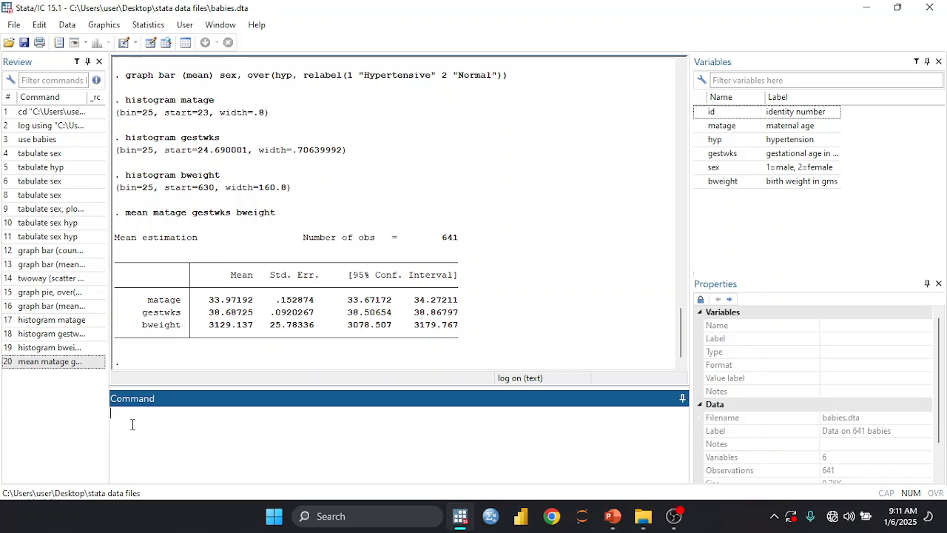
Run a one-sample t test of maternal age against 19 with the command "ttest matage == 19".
{"action": "type", "text": "ttest"}
{"action": "double_click", "coordinate": [716, 127]}
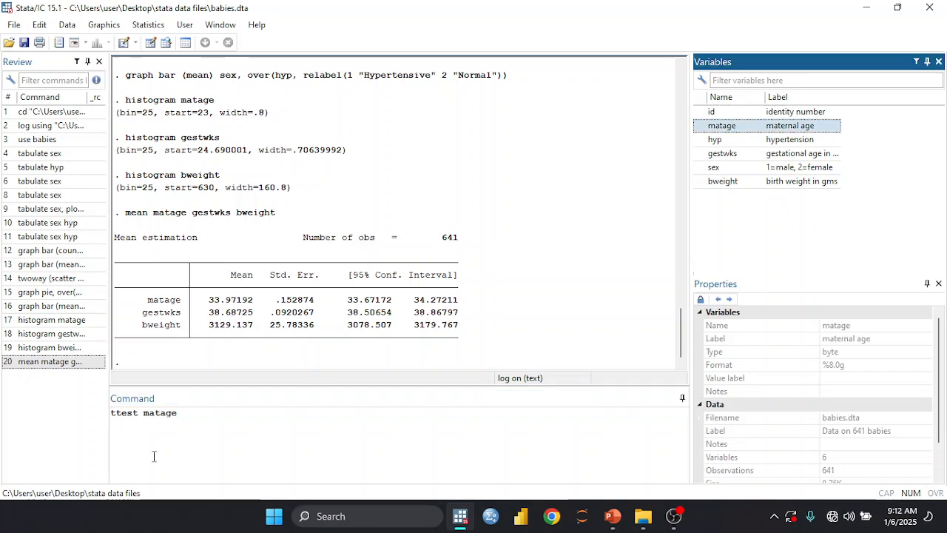
{"action": "left_click", "coordinate": [222, 424]}
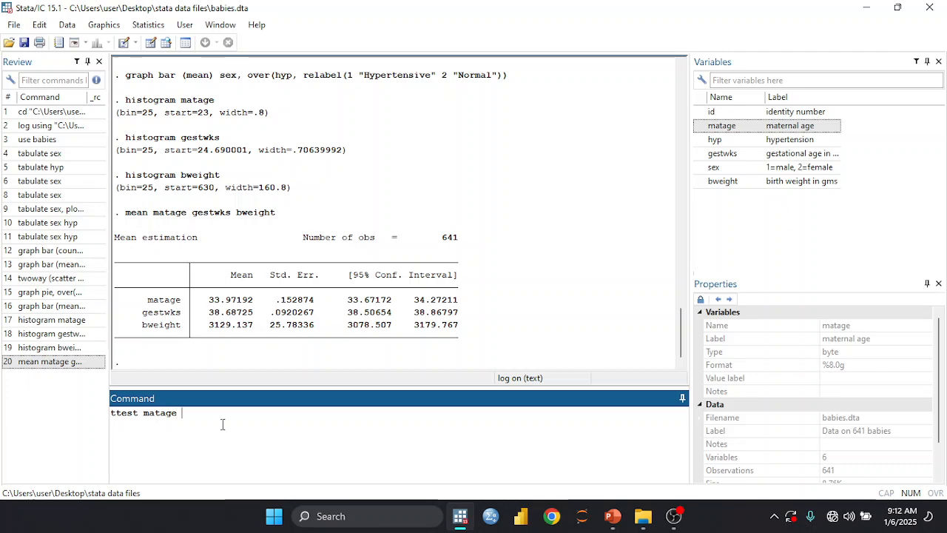
{"action": "type", "text": "== 19"}
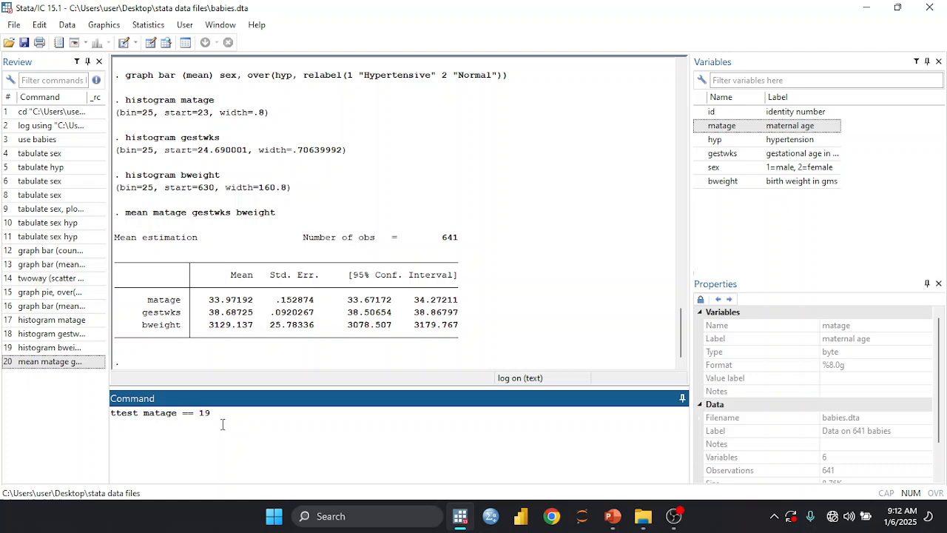
{"action": "key", "text": "Return"}
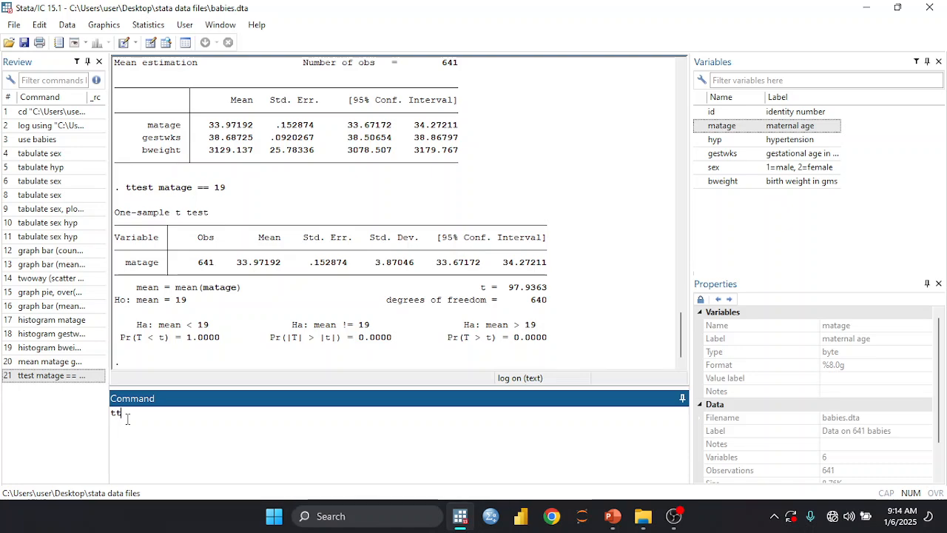
Run a paired t test comparing maternal age with gestational age using the command "ttest matage == gestwks".
{"action": "type", "text": "t"}
{"action": "type", "text": "ma"}
{"action": "type", "text": "t"}
{"action": "double_click", "coordinate": [722, 127]}
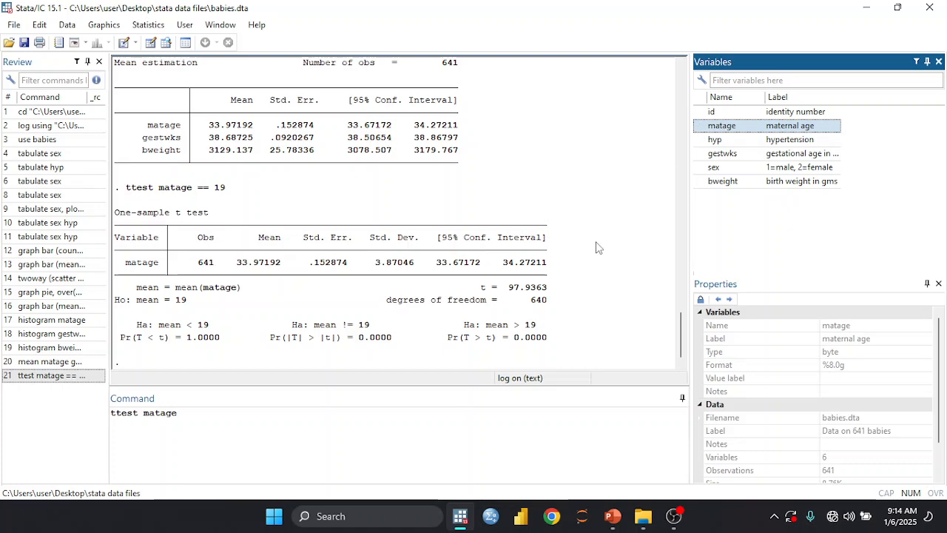
{"action": "left_click", "coordinate": [206, 413]}
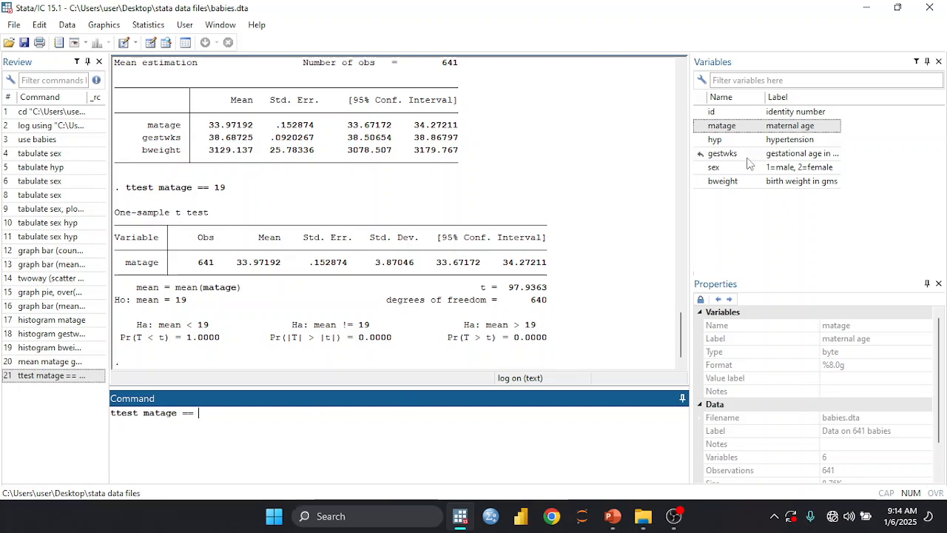
{"action": "type", "text": "=="}
{"action": "double_click", "coordinate": [748, 157]}
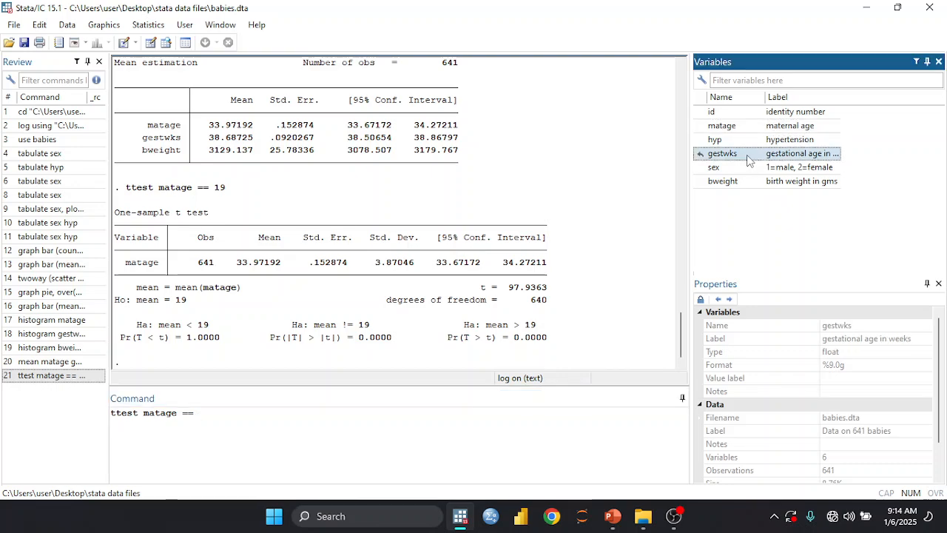
{"action": "left_click", "coordinate": [370, 411]}
{"action": "key", "text": "Return"}
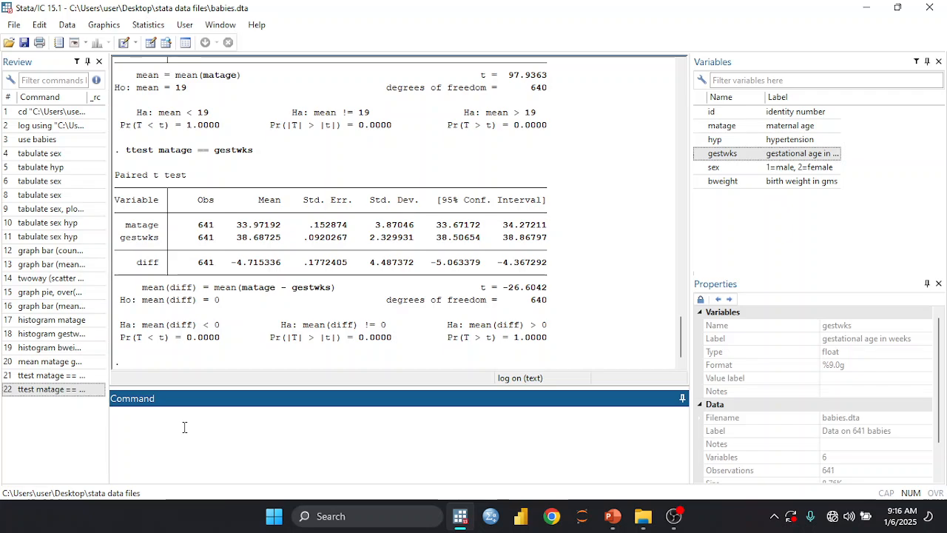
Run a two-sample t test of birth weight grouped by sex with the command "ttest bweight, by (sex)".
{"action": "type", "text": "ttest bw"}
{"action": "key", "text": "BackSpace"}
{"action": "key", "text": "BackSpace"}
{"action": "double_click", "coordinate": [725, 184]}
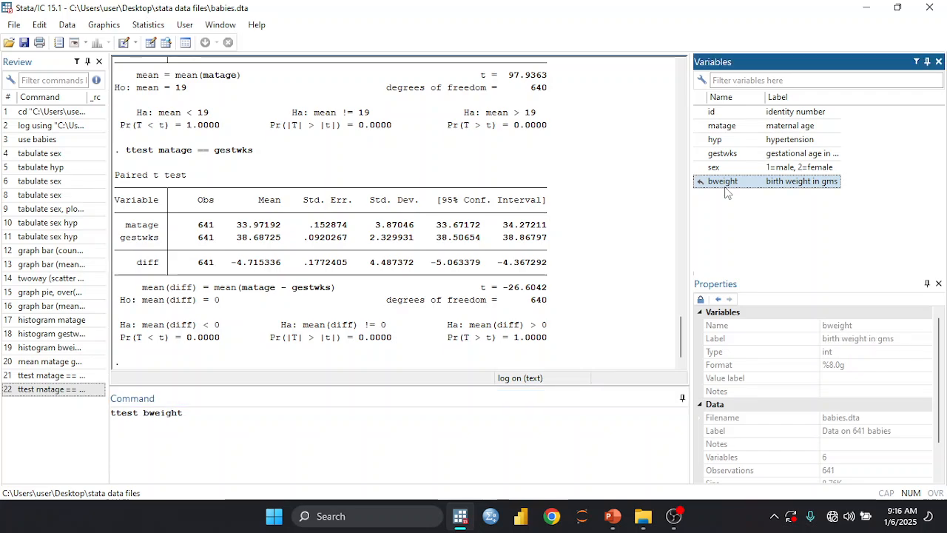
{"action": "left_click", "coordinate": [259, 413]}
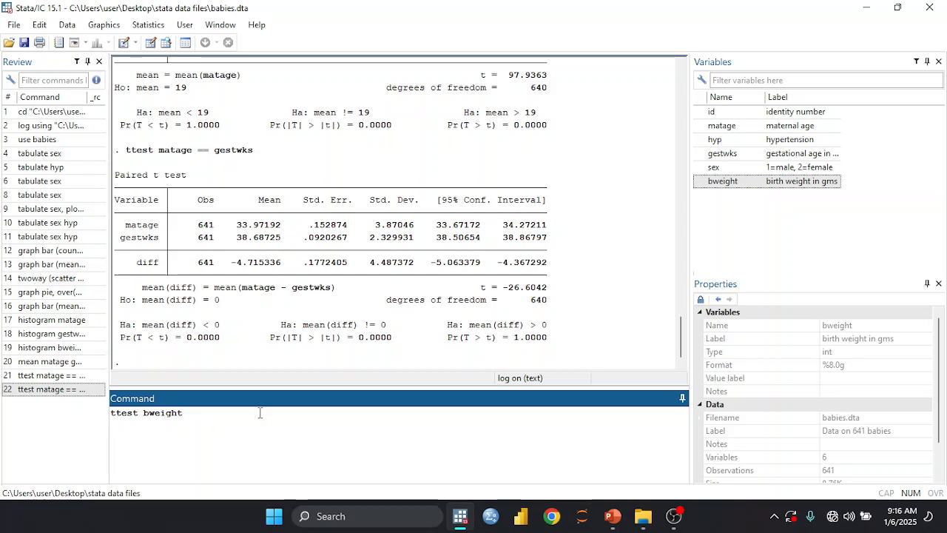
{"action": "type", "text": ", by ("}
{"action": "double_click", "coordinate": [776, 171]}
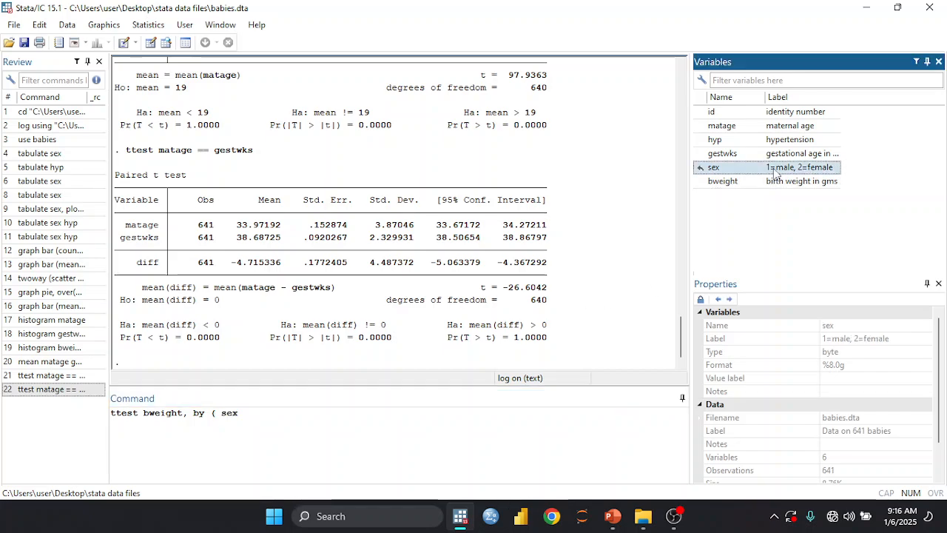
{"action": "left_click", "coordinate": [280, 419]}
{"action": "type", "text": ")"}
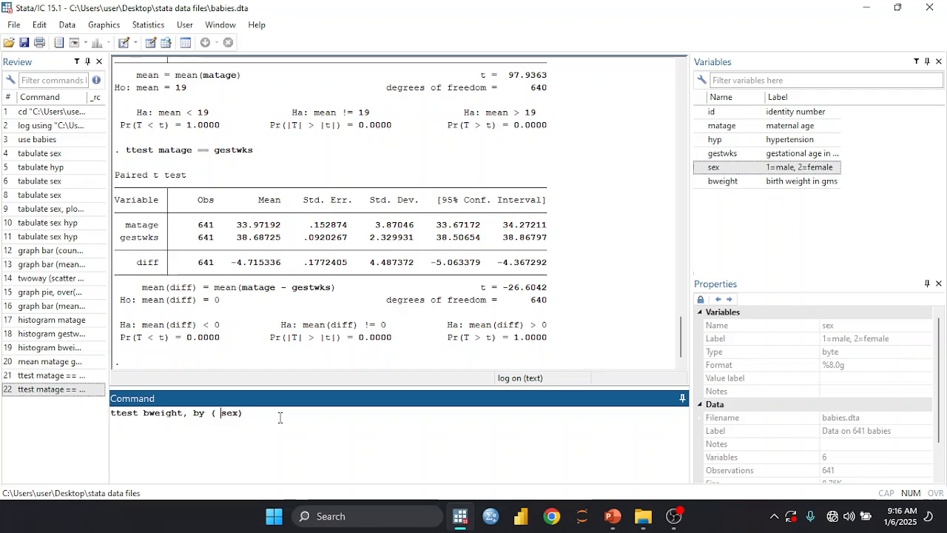
{"action": "key", "text": "BackSpace"}
{"action": "key", "text": "Return"}
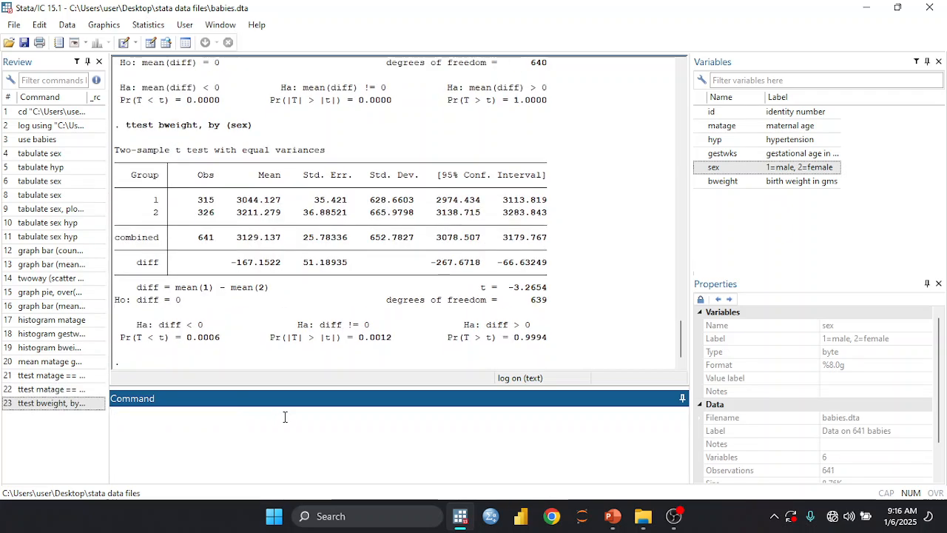